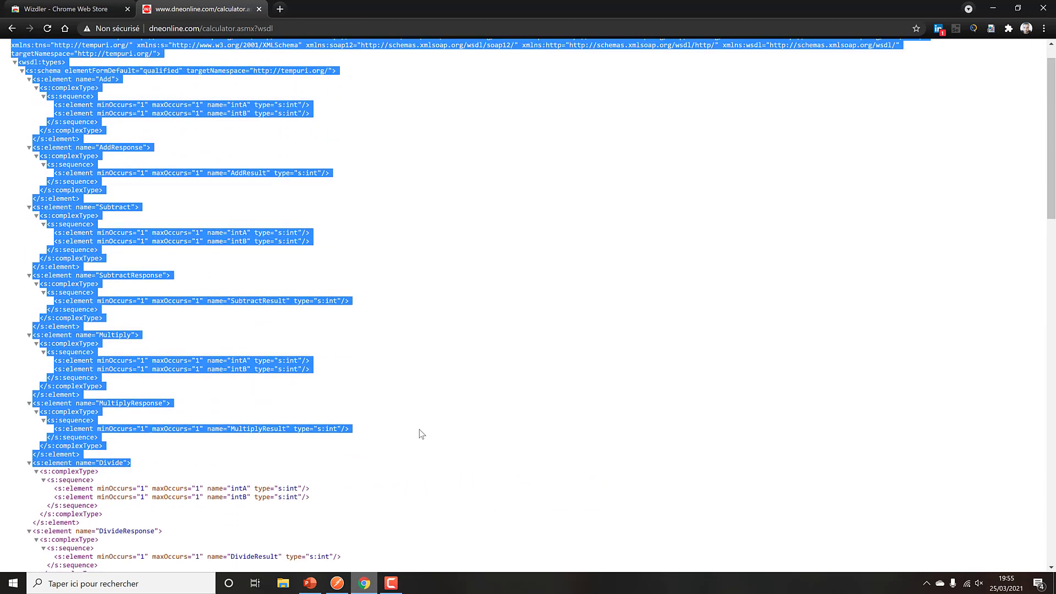
Examine the calculator service's WSDL definition and the Wizdler extension's store page.
click(353, 330)
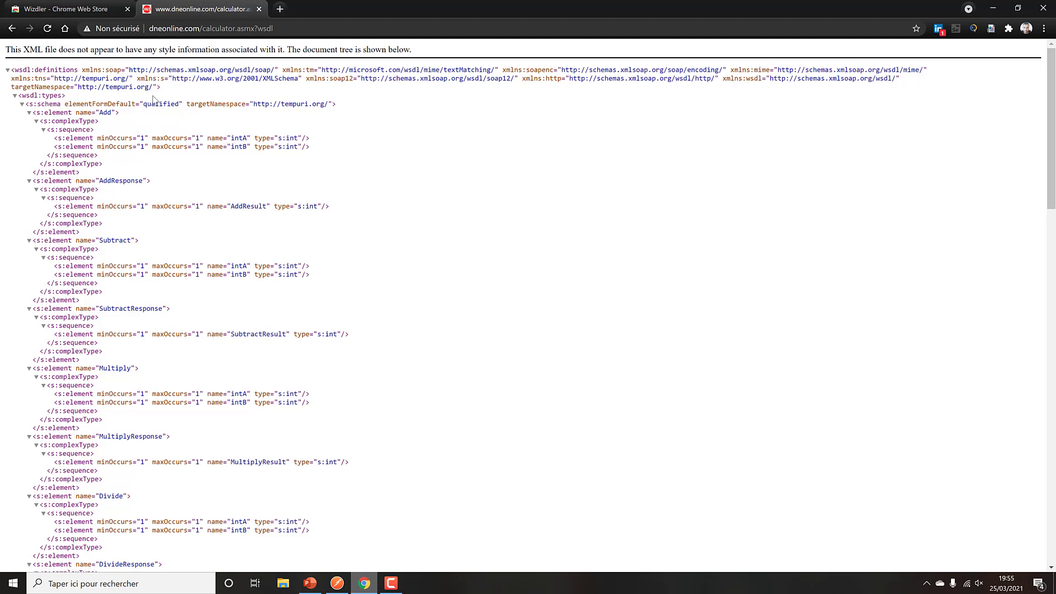
scroll(318, 282, down, 4)
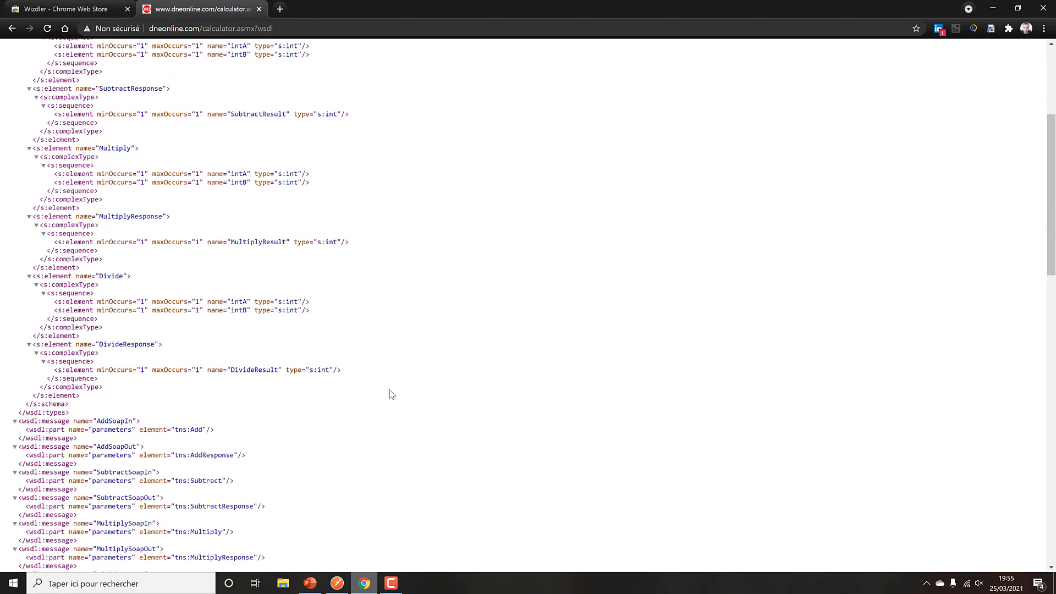
scroll(401, 394, up, 4)
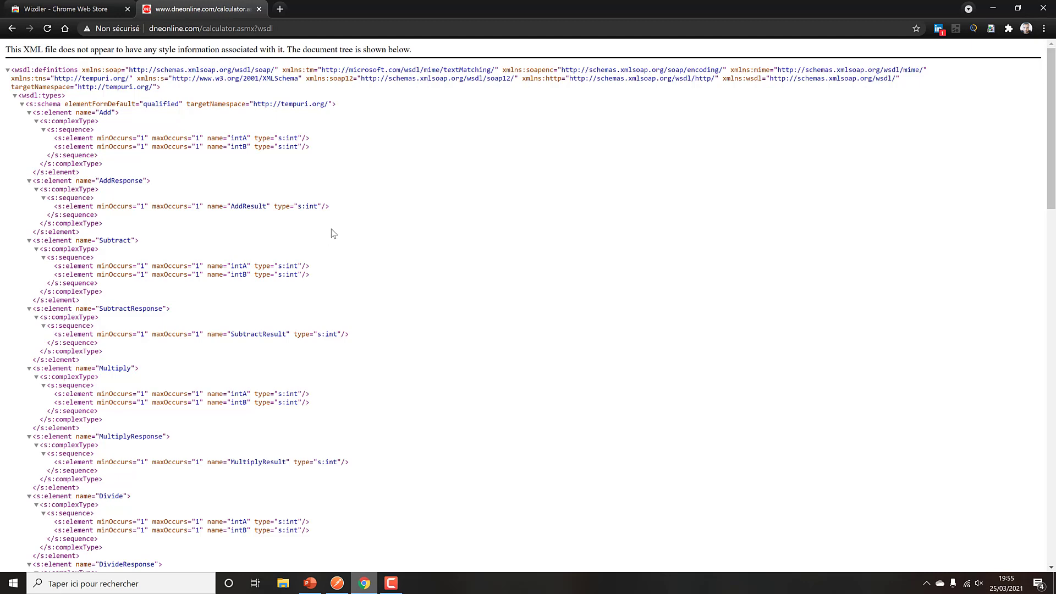
click(94, 10)
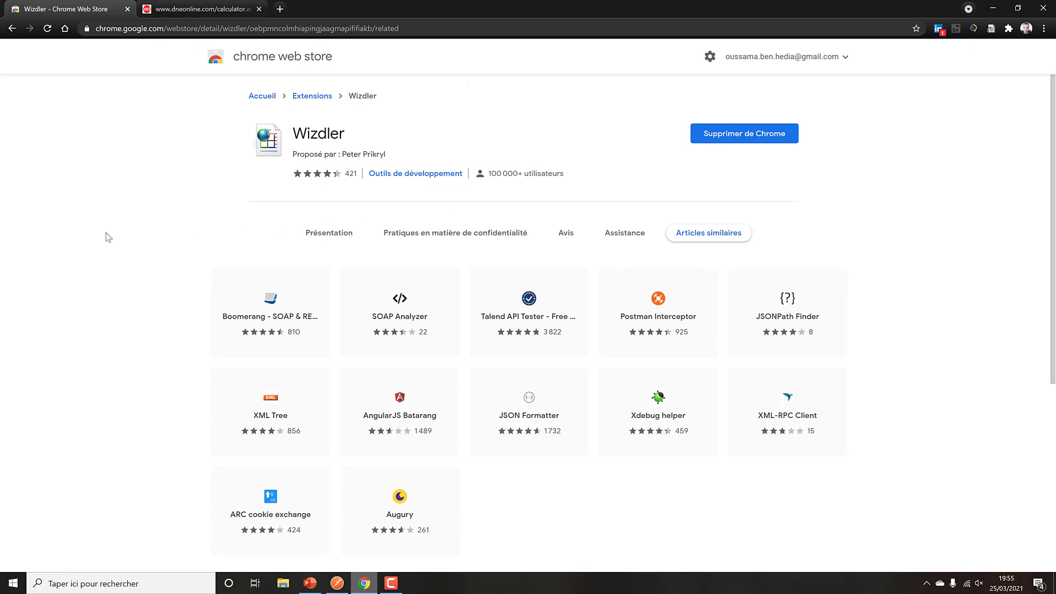
click(202, 8)
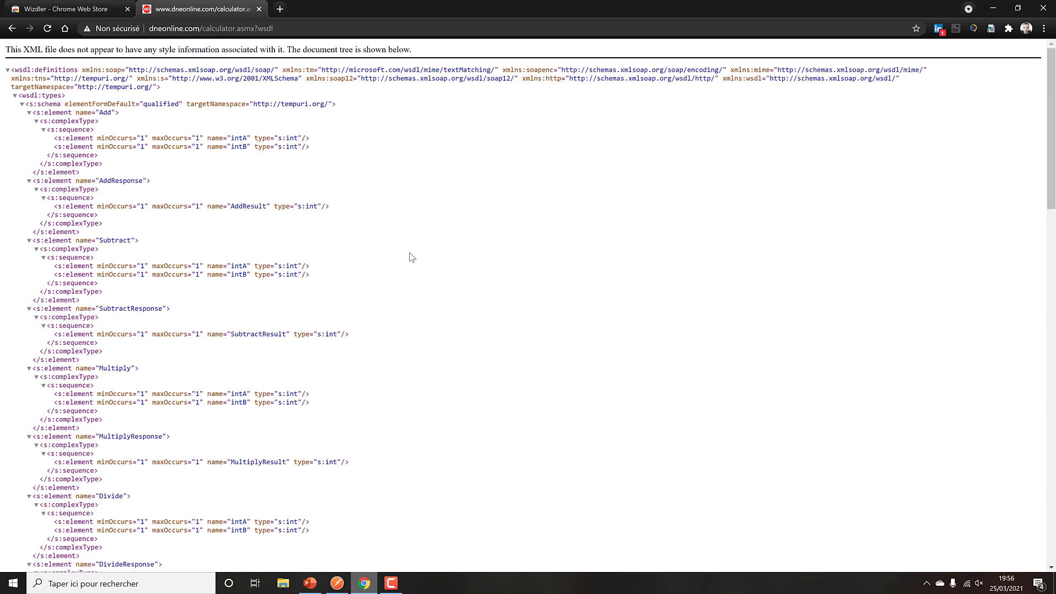
drag(52, 80, 495, 409)
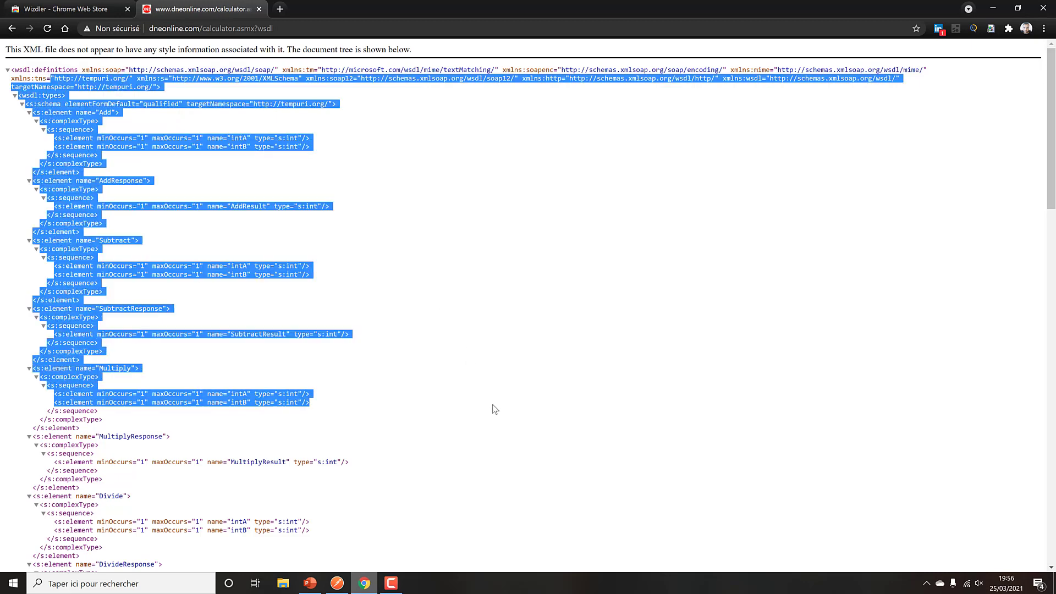
click(586, 302)
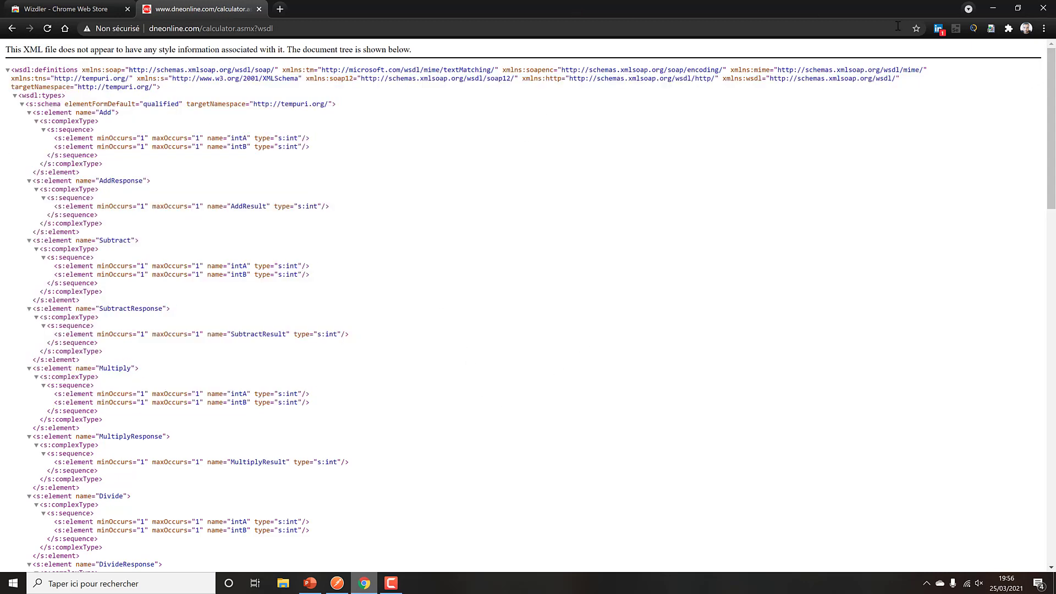
Open the Multiply operation of CalculatorSoap12 in the Wizdler extension's request editor.
click(990, 29)
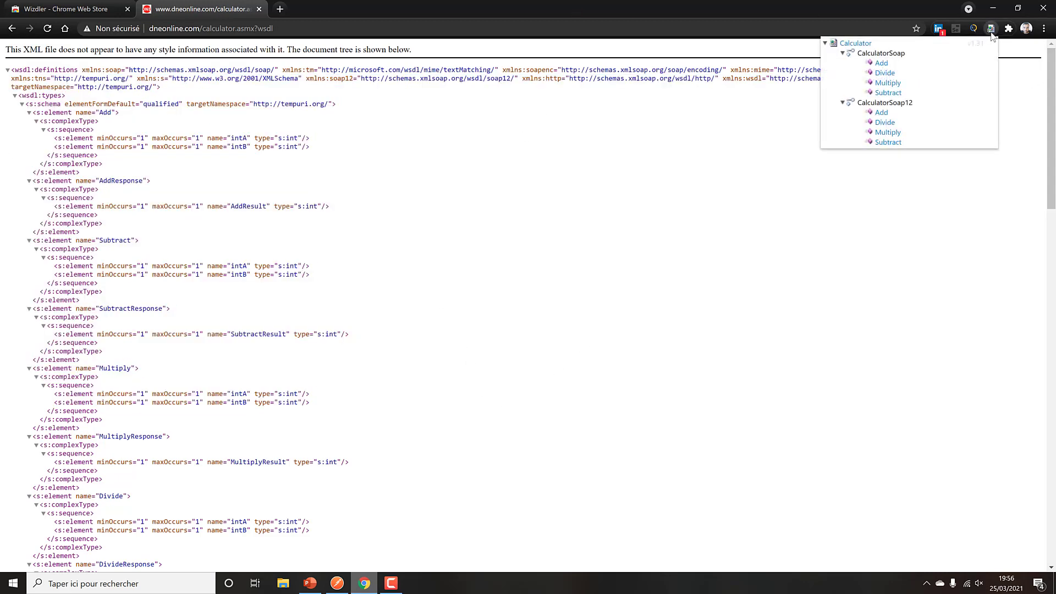
click(991, 31)
click(991, 30)
click(895, 135)
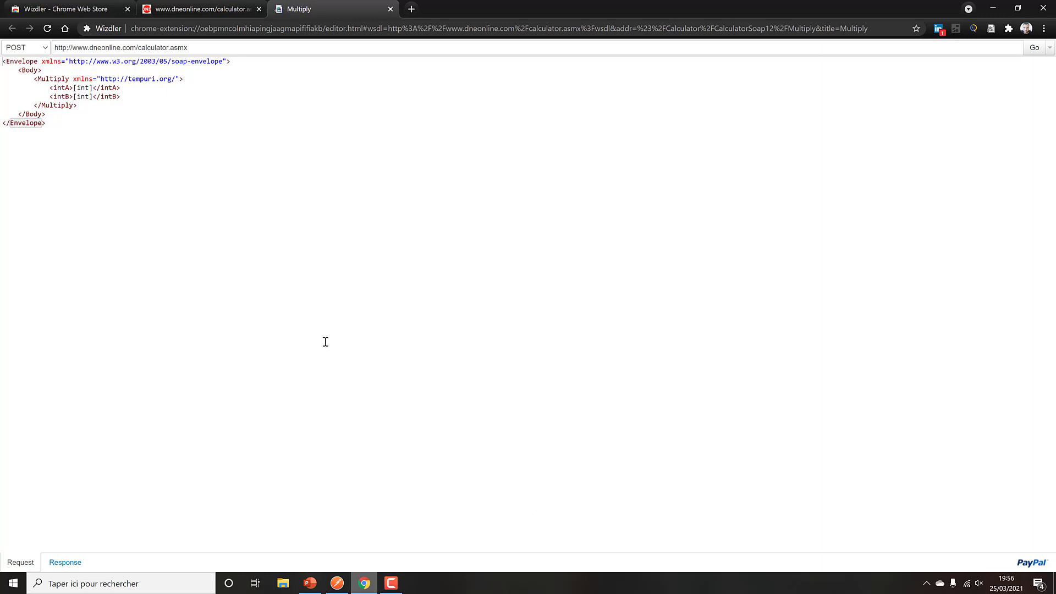
triple_click(237, 52)
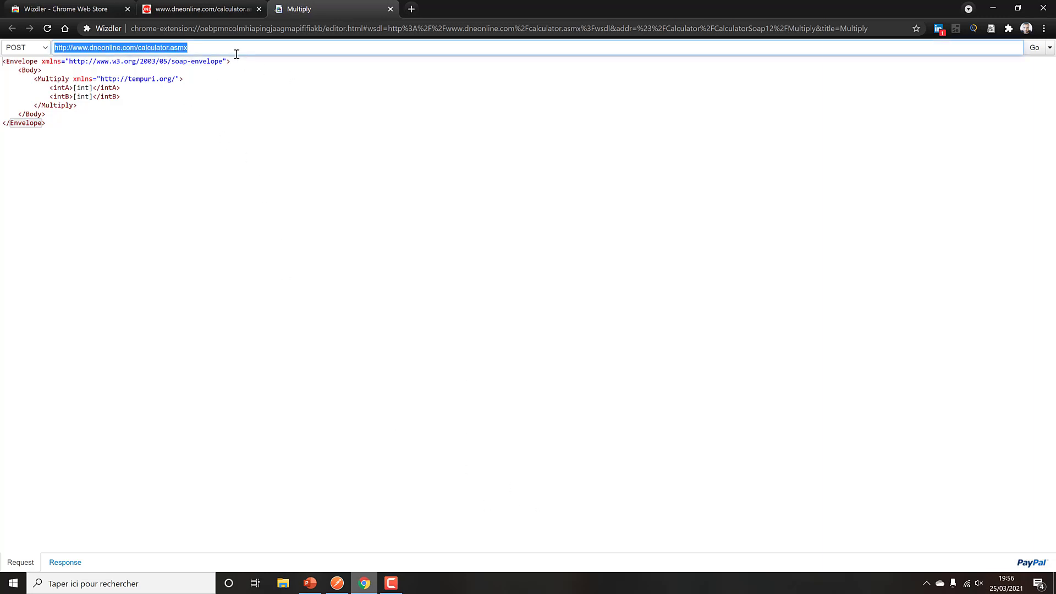
click(238, 51)
triple_click(263, 48)
key(ctrl+c)
Switch to Postman and add a request named "SOAP REQ" to the Soap API collection.
click(337, 582)
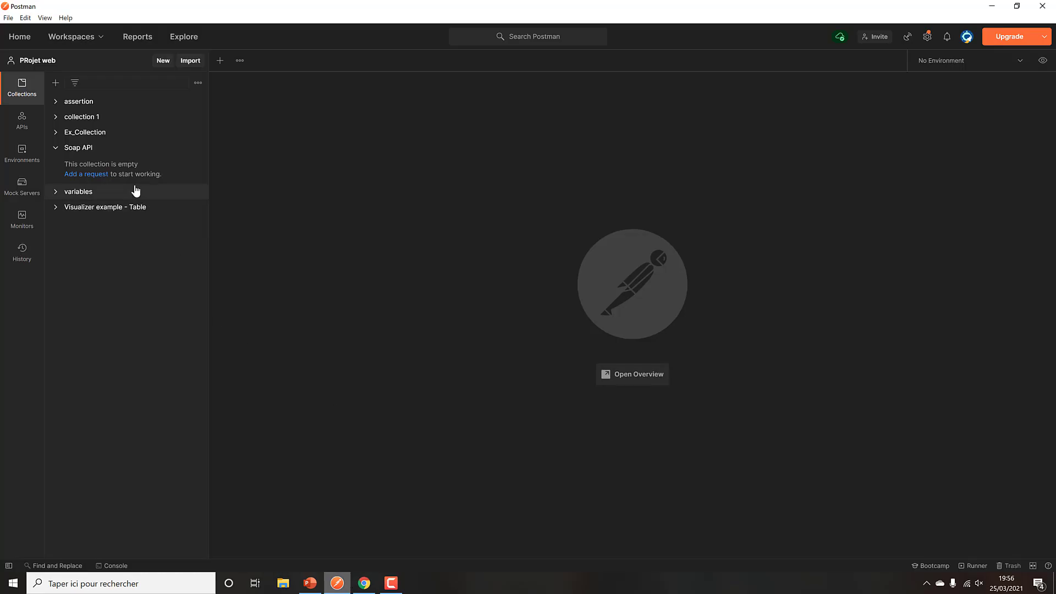
click(82, 150)
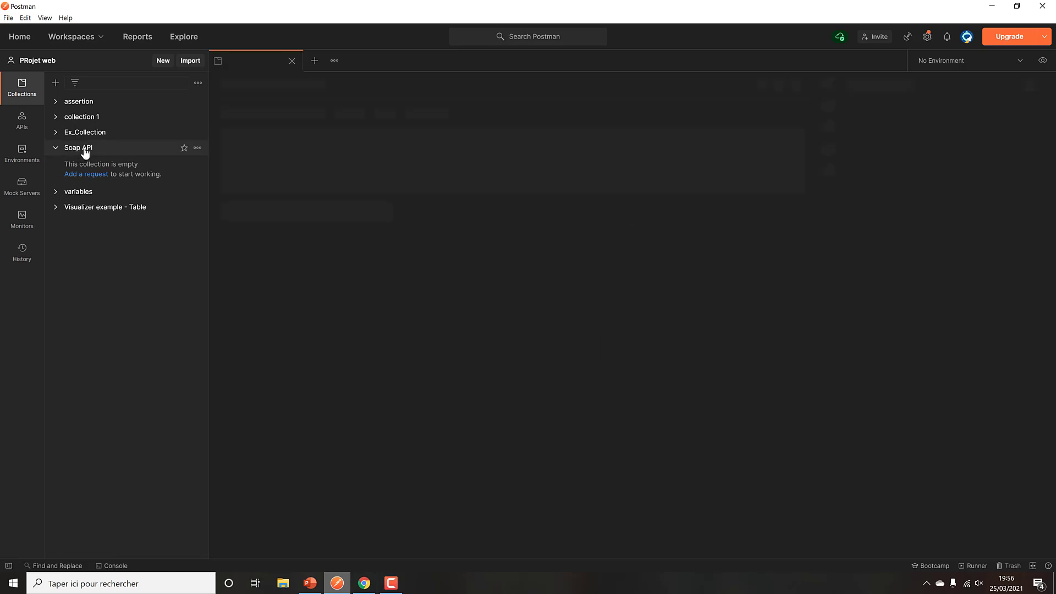
click(94, 174)
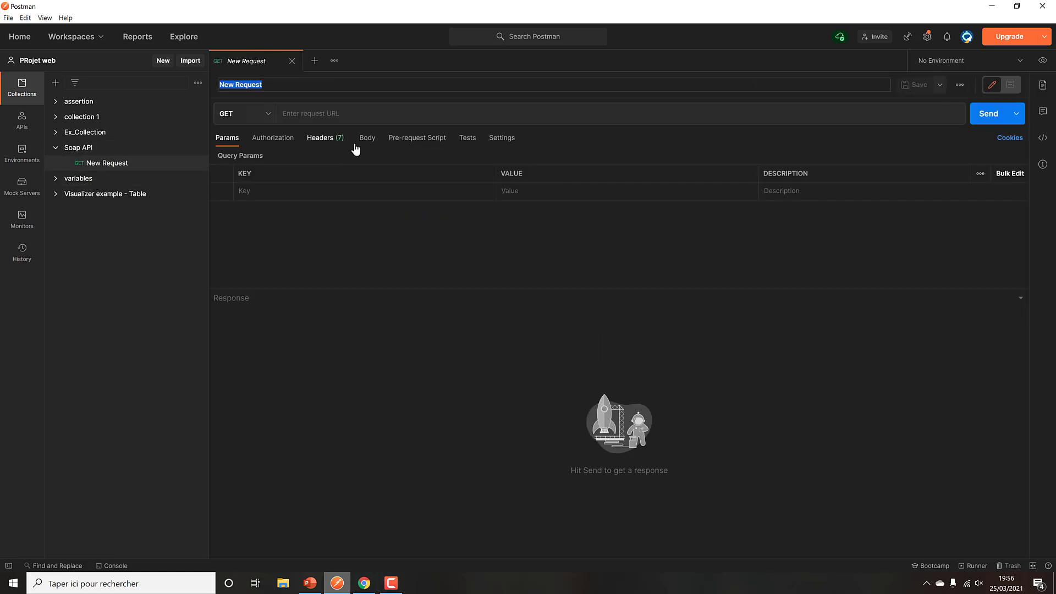
text(SOAP REQ)
click(319, 113)
key(ctrl+v)
key(alt+Tab)
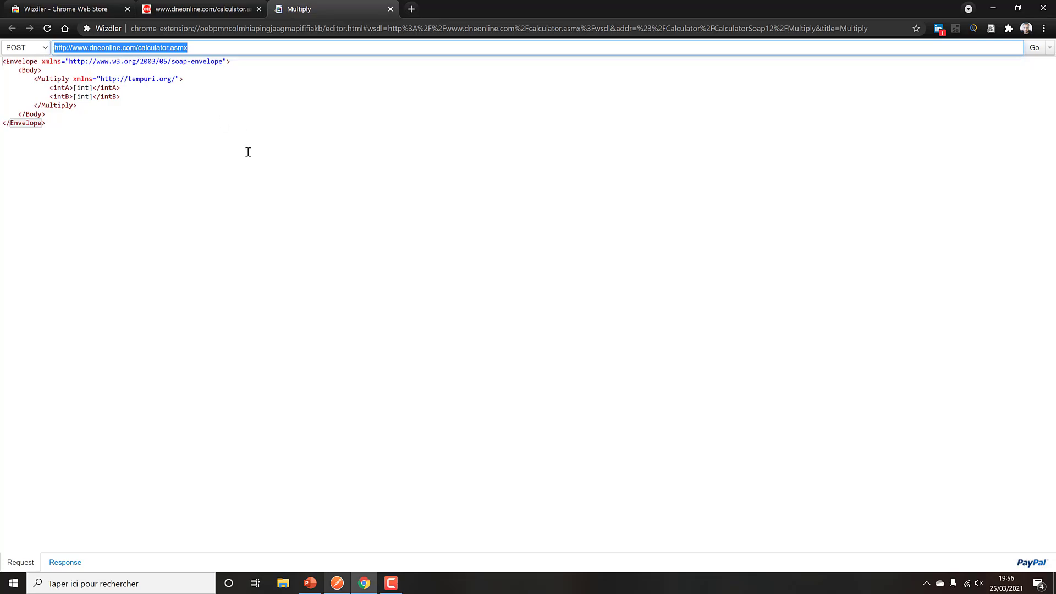
key(alt+Tab)
click(270, 115)
click(229, 155)
click(477, 117)
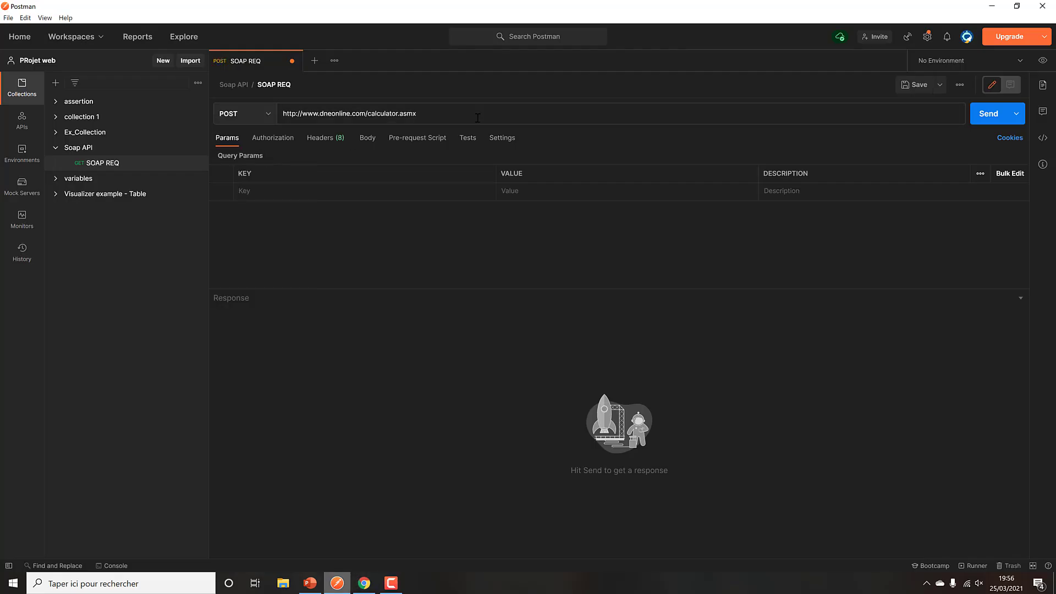
Copy the complete Multiply envelope from Wizdler in Chrome into the Postman request's body as raw content.
click(364, 138)
key(alt+Tab)
click(54, 128)
key(ctrl+a)
key(ctrl+c)
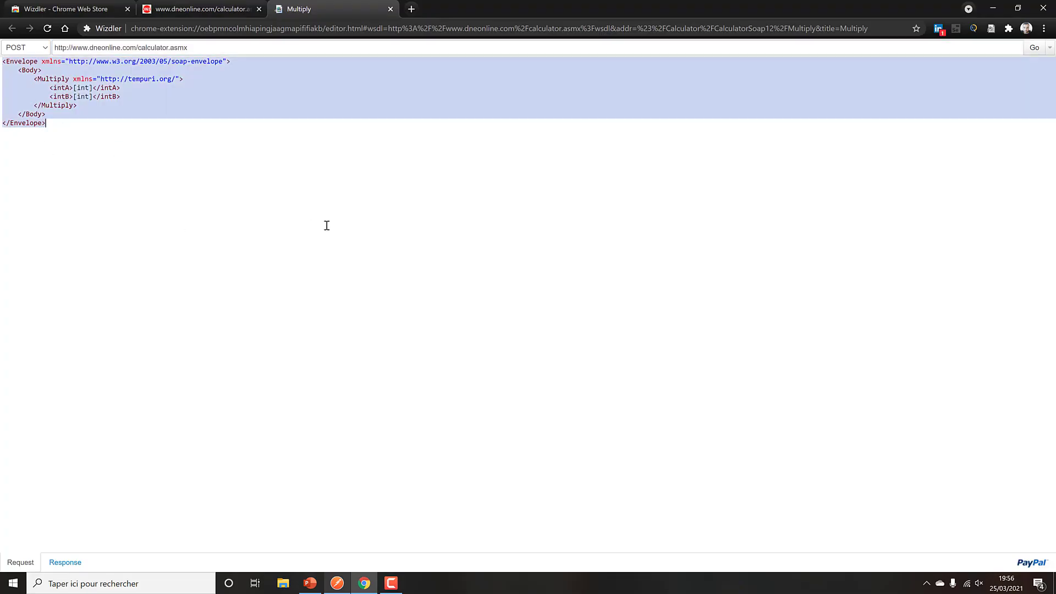
key(alt+Tab)
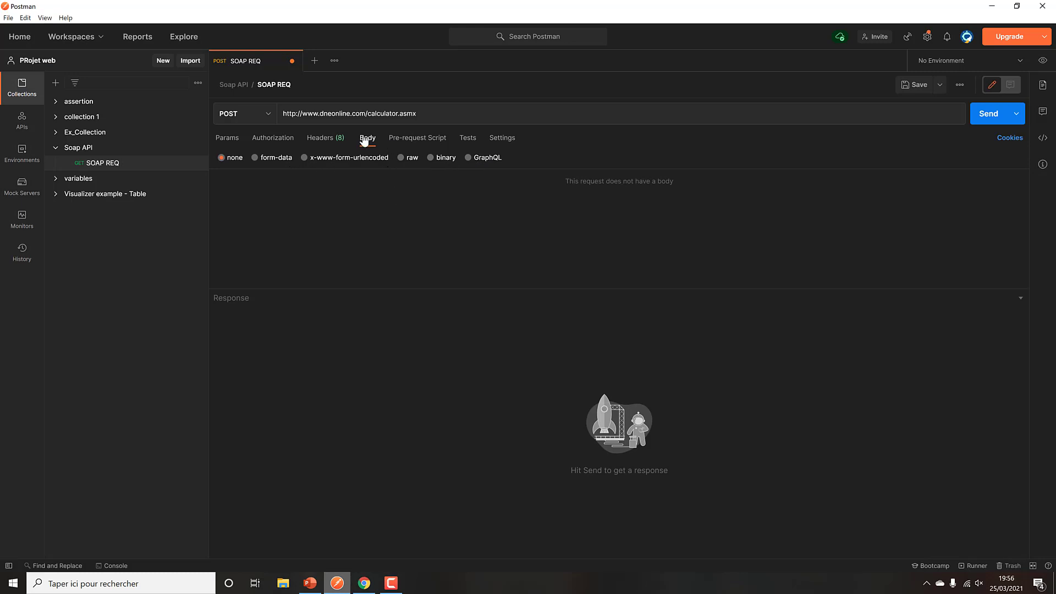
click(412, 160)
key(ctrl+v)
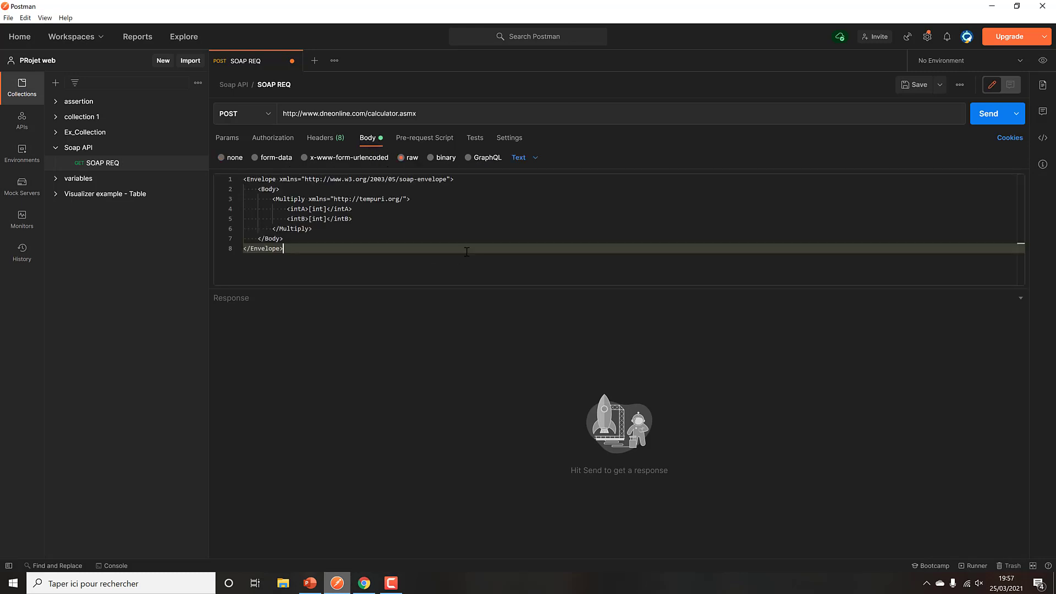
Set the raw body's format to XML.
click(521, 157)
click(541, 246)
click(302, 228)
key(ctrl+End)
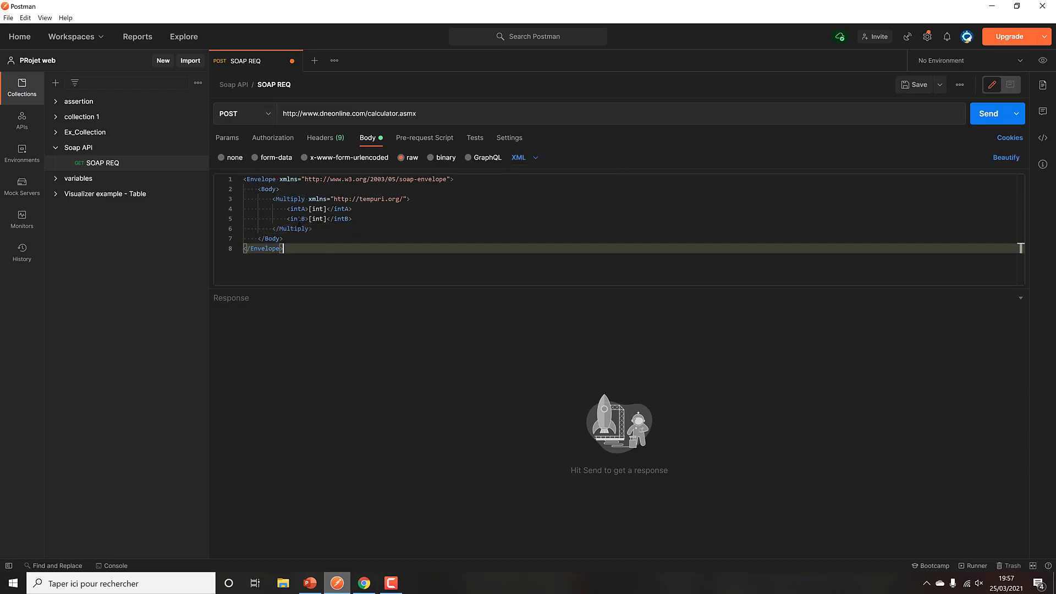
drag(287, 209, 390, 226)
click(390, 227)
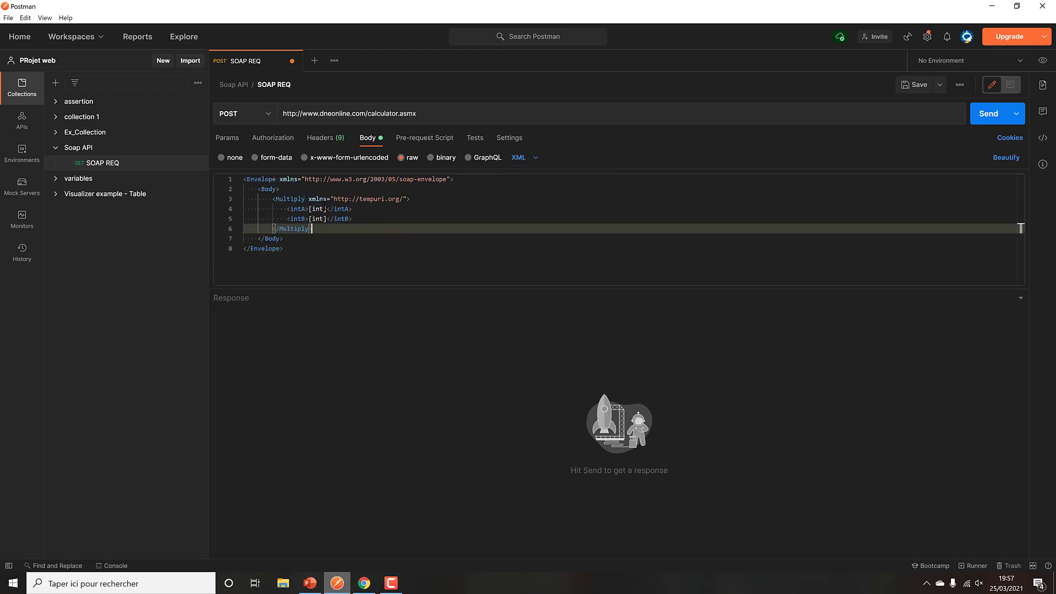
Replace the [int] placeholder of the intA element in the request body with 5.
click(326, 209)
key(BackSpace)
key(BackSpace)
key(BackSpace)
key(BackSpace)
key(BackSpace)
text(5)
Replace the intB element's [int] placeholder with 3 and save the request.
key(Down)
key(Right)
key(Right)
key(Right)
key(Right)
key(BackSpace)
key(BackSpace)
key(BackSpace)
key(BackSpace)
key(BackSpace)
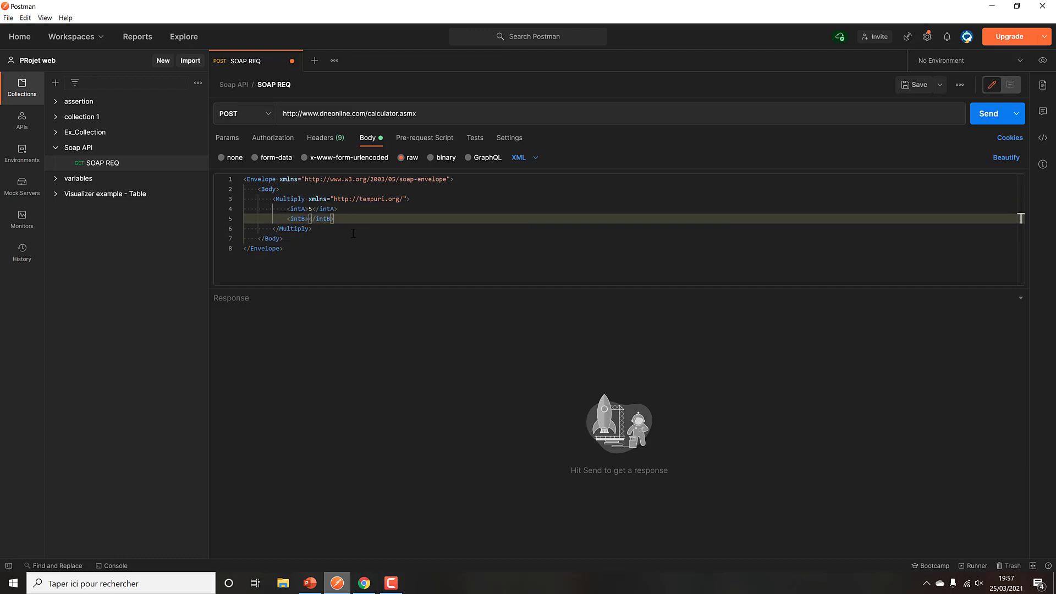
text(3)
click(397, 250)
key(ctrl+s)
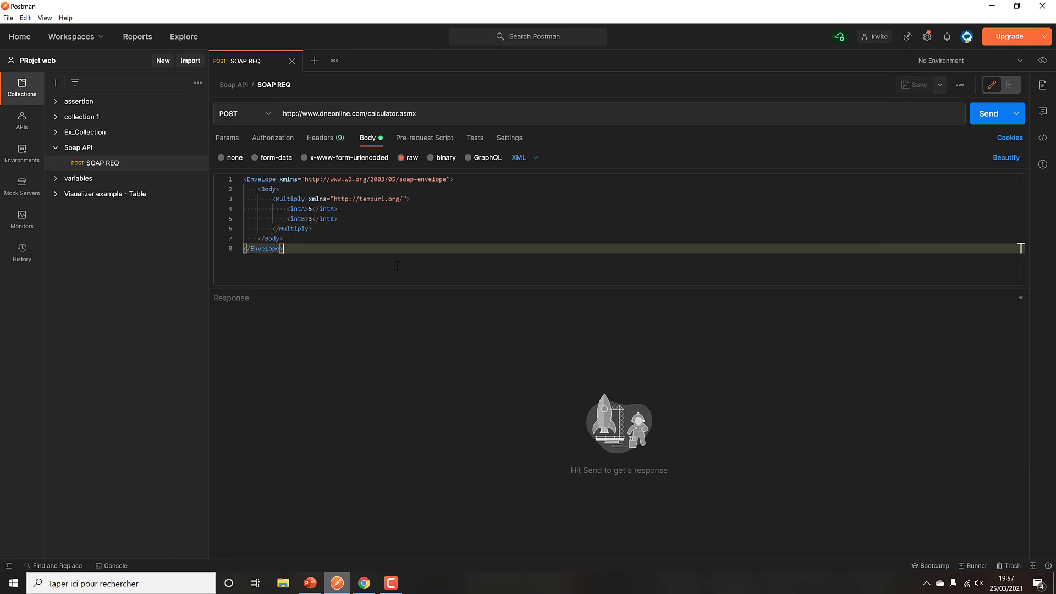
Send the SOAP request and check the response status.
click(227, 138)
click(367, 137)
click(987, 127)
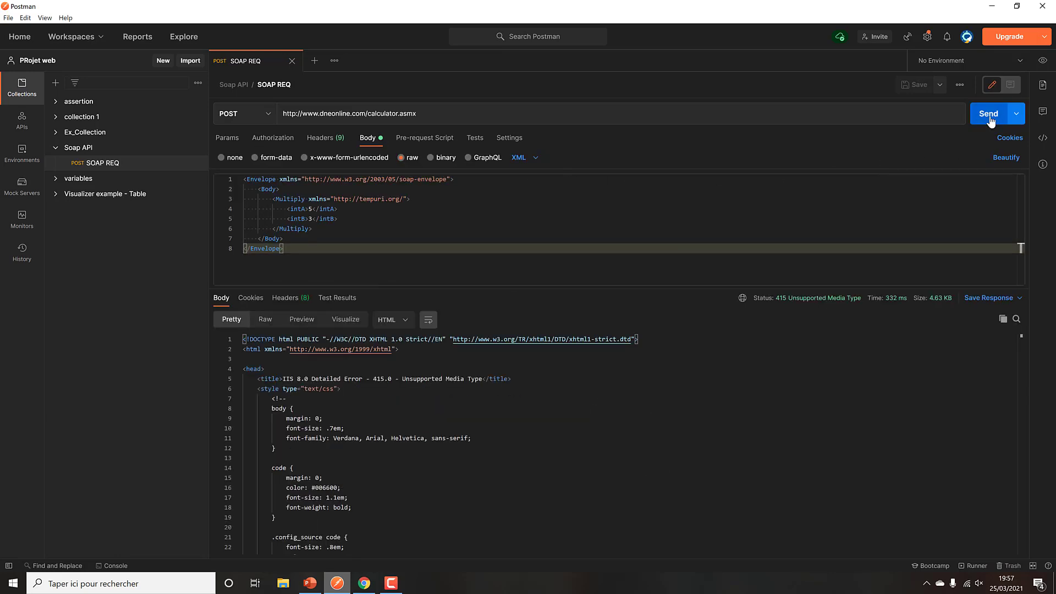
drag(753, 297, 776, 305)
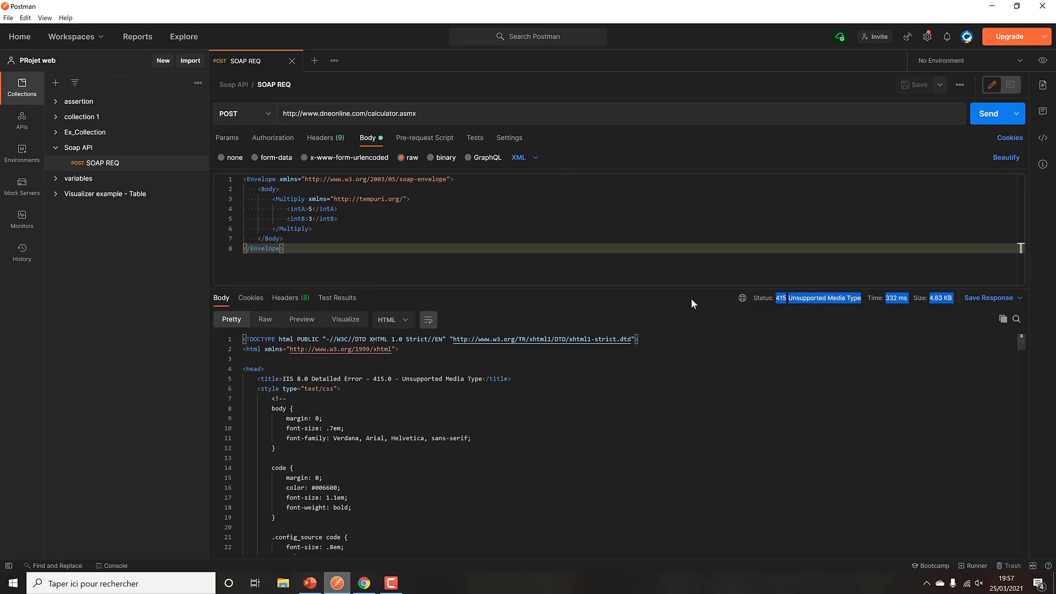
click(748, 300)
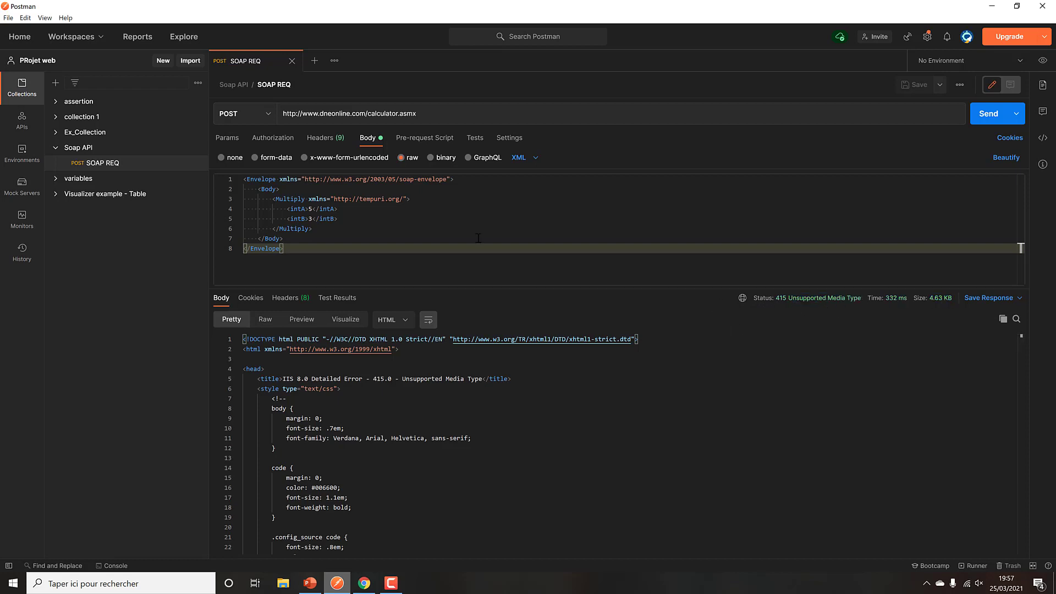
Examine the request's automatically generated headers, especially the Content-Type value.
click(331, 142)
scroll(335, 151, up, 2)
scroll(334, 154, down, 3)
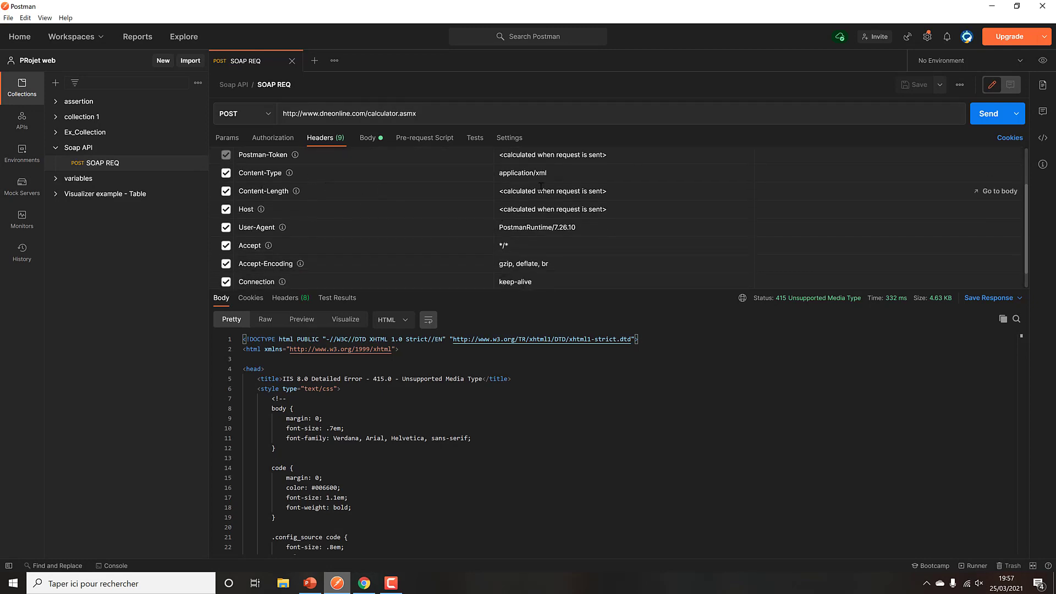
double_click(531, 173)
double_click(544, 174)
click(510, 167)
double_click(512, 174)
click(510, 169)
double_click(522, 174)
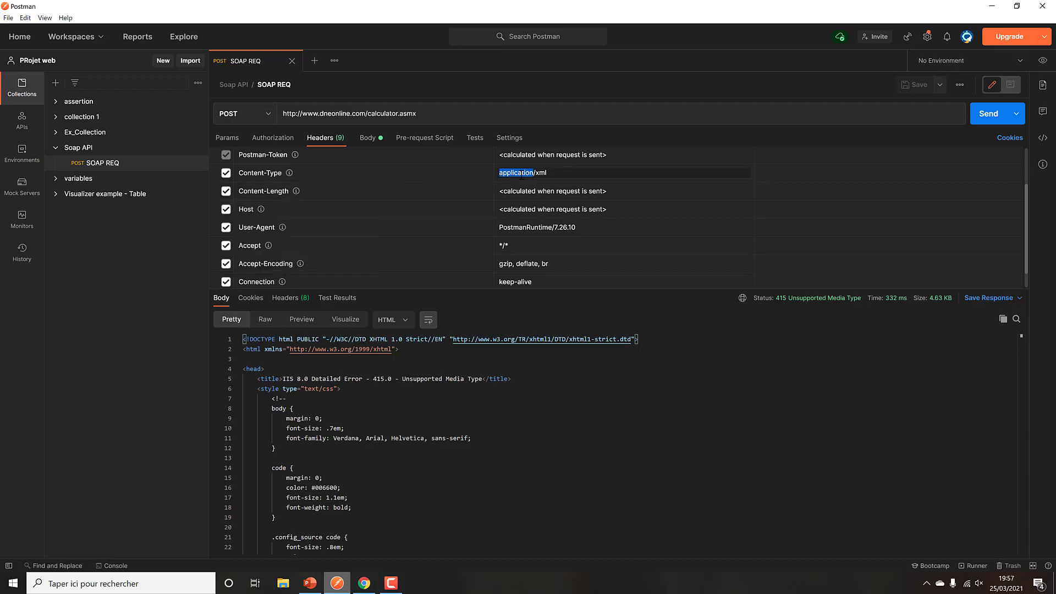
click(561, 174)
Disable the automatic Content-Type header and add a custom Content-Type header with the value text/xml.
click(225, 172)
scroll(275, 264, down, 2)
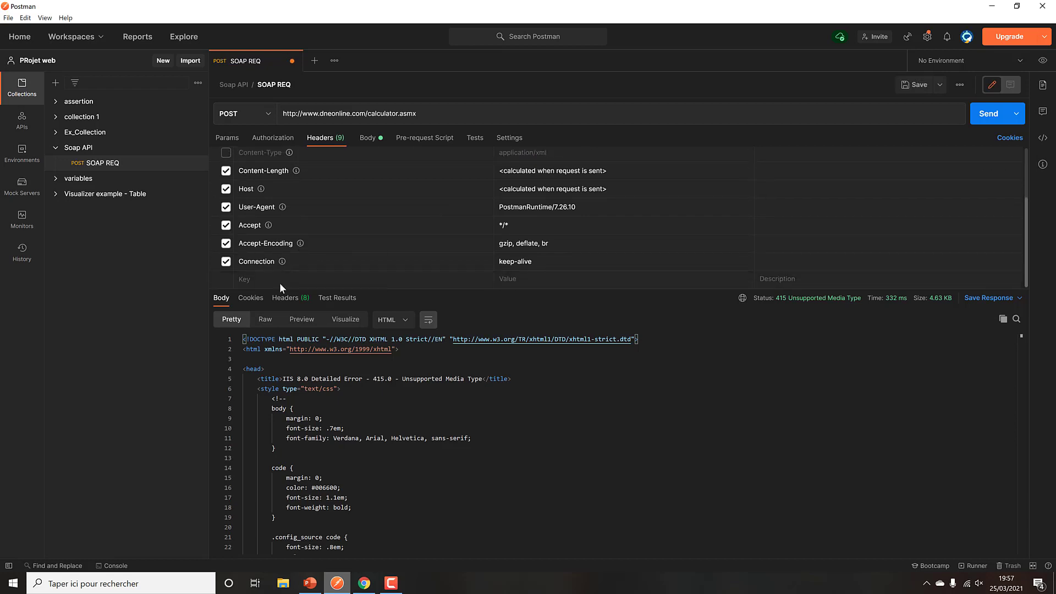
text(conte)
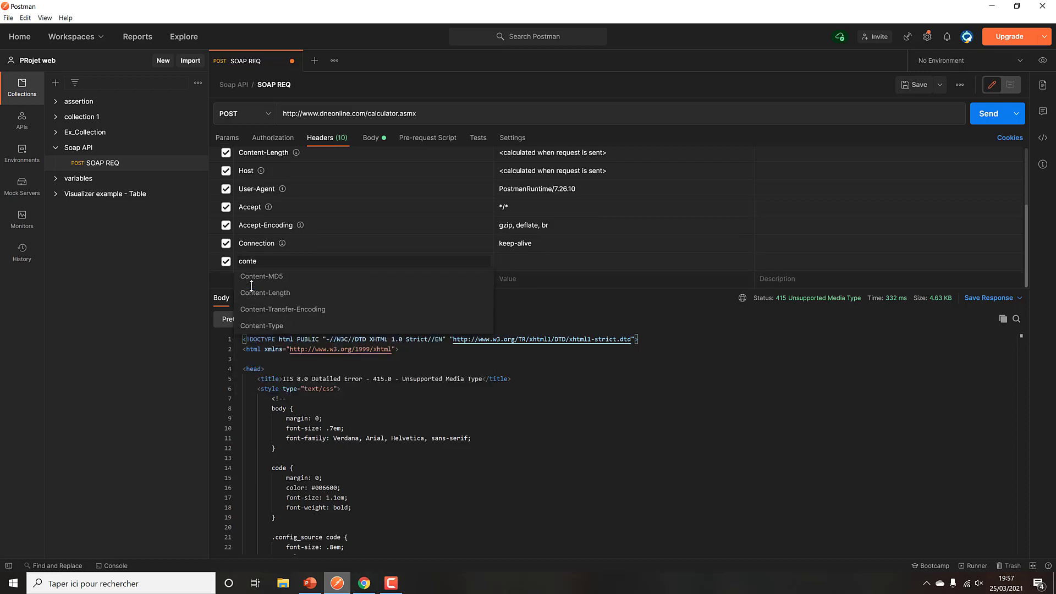
click(260, 328)
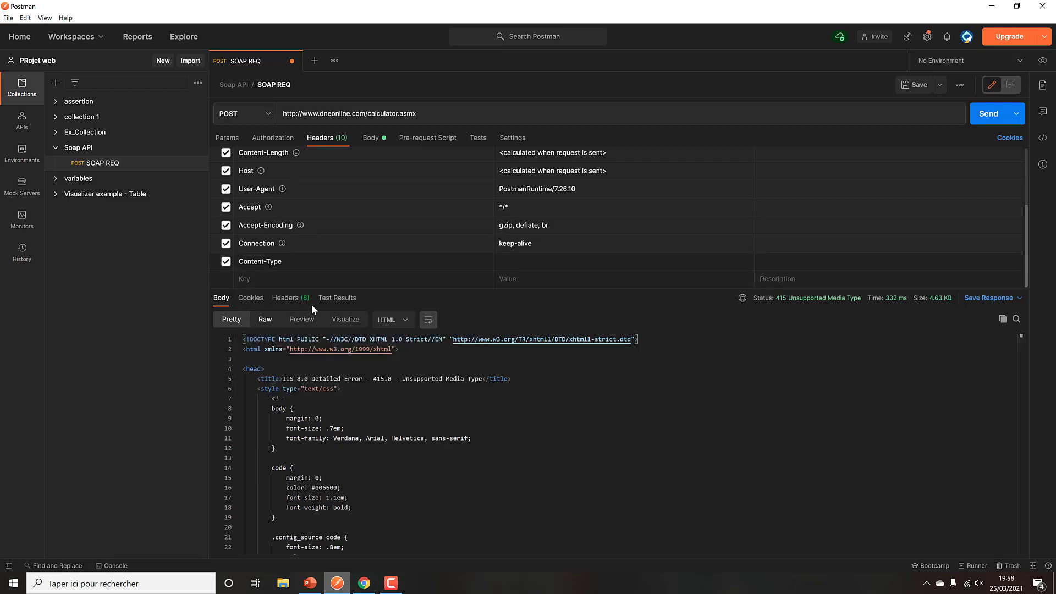
click(521, 261)
text(tex)
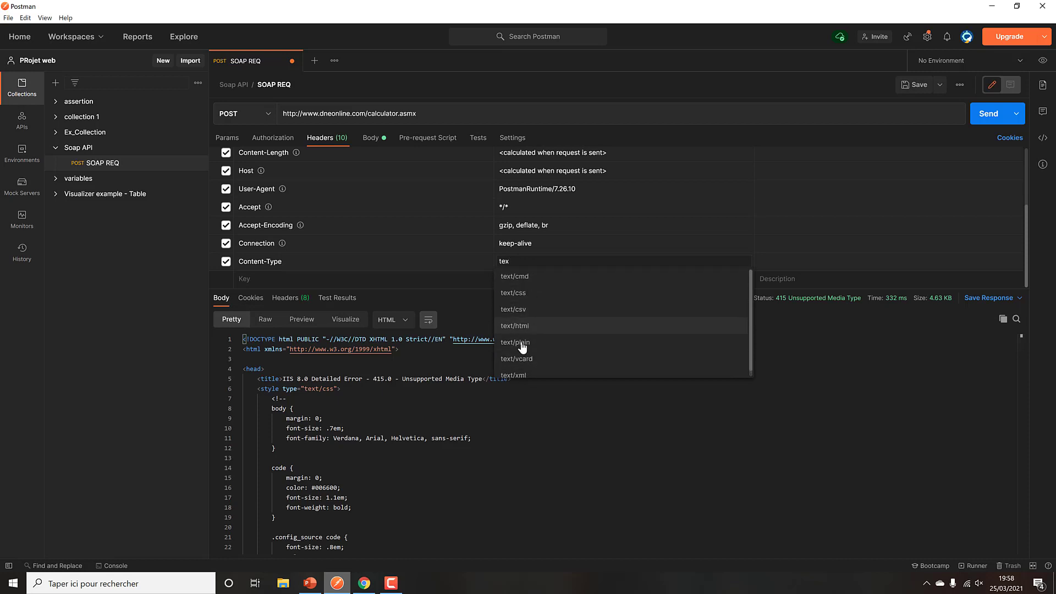
click(534, 376)
Send the request again and review the returned MultiplyResult and the response headers.
click(978, 123)
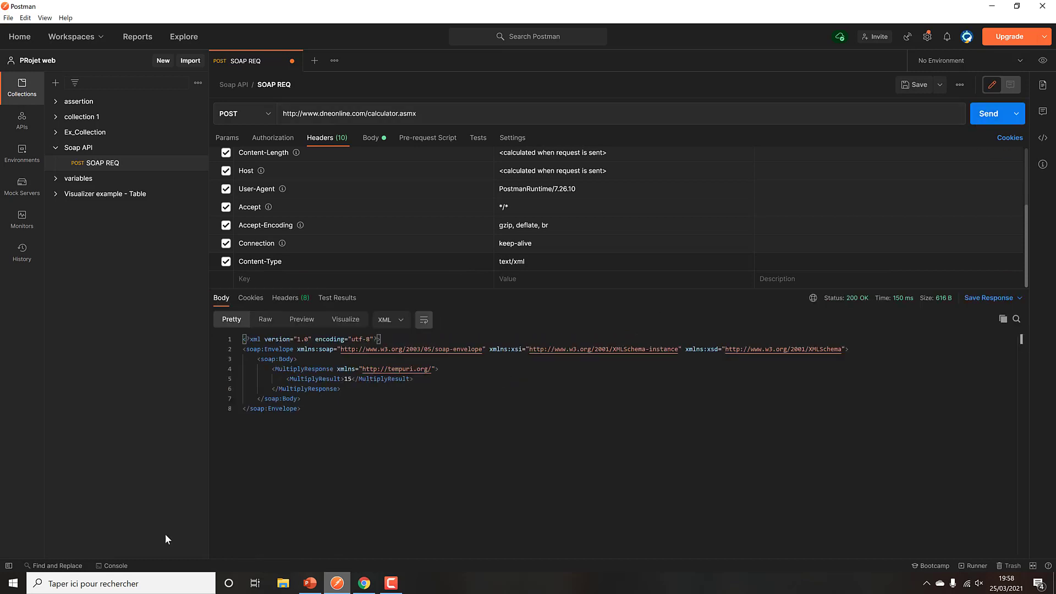
click(389, 415)
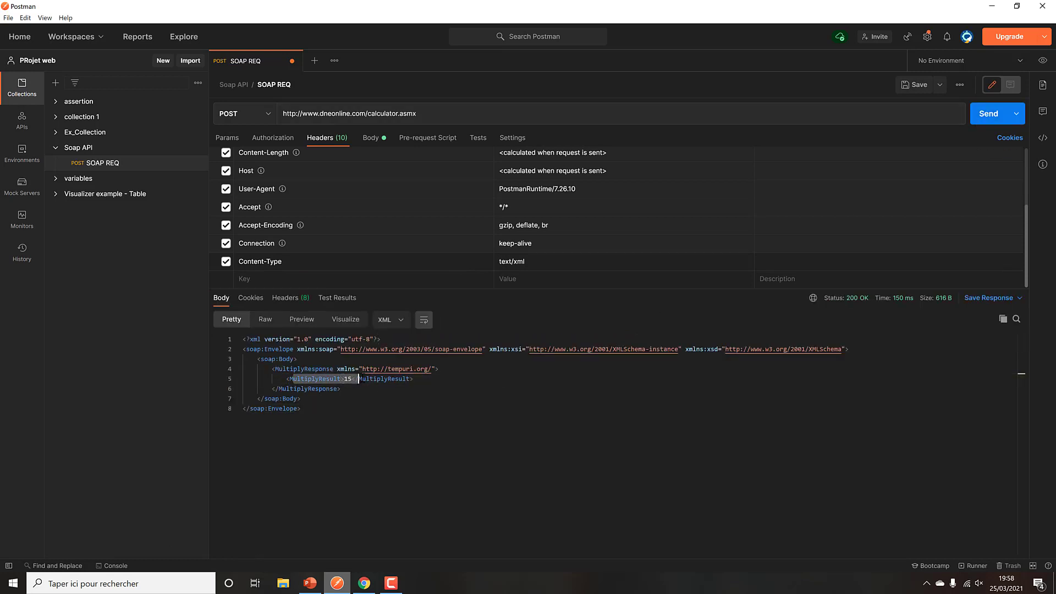
click(370, 138)
click(349, 388)
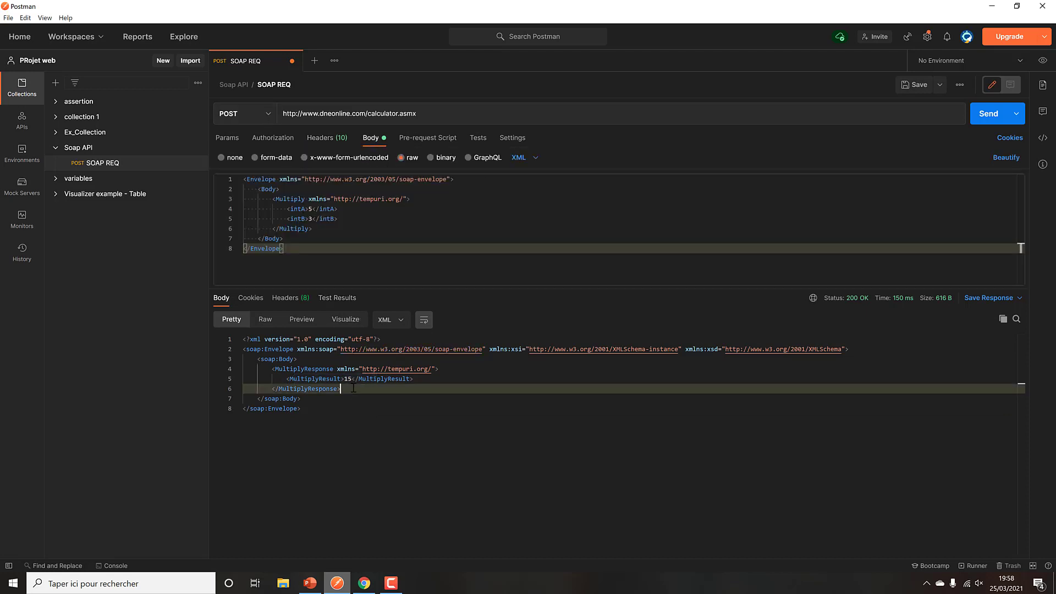
click(299, 299)
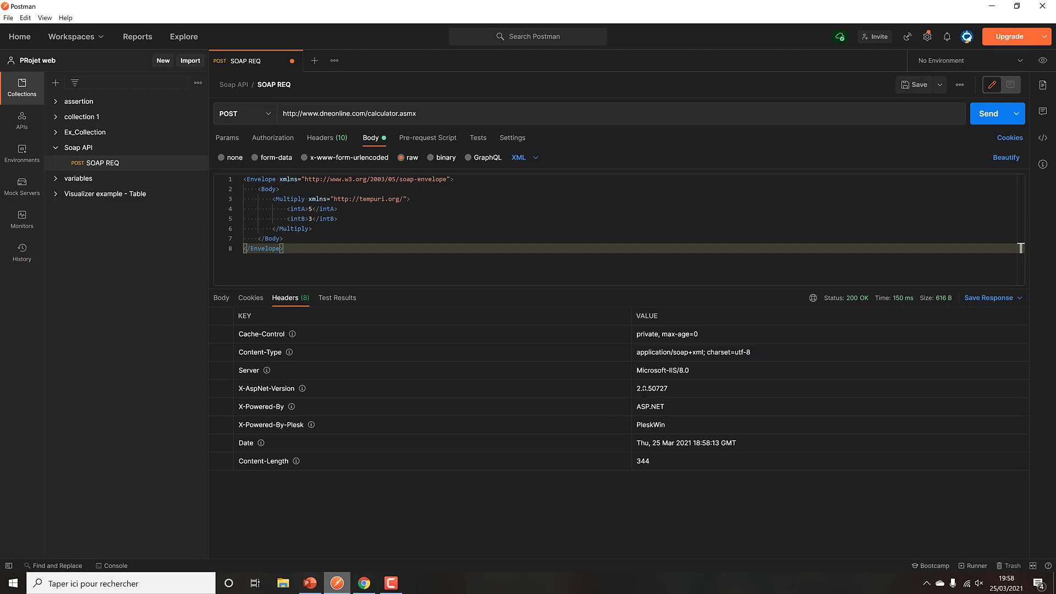
Examine the response's Content-Type header value and view the response body with its format set to Auto.
click(660, 352)
drag(710, 355, 680, 353)
click(328, 298)
click(284, 299)
click(222, 298)
click(400, 320)
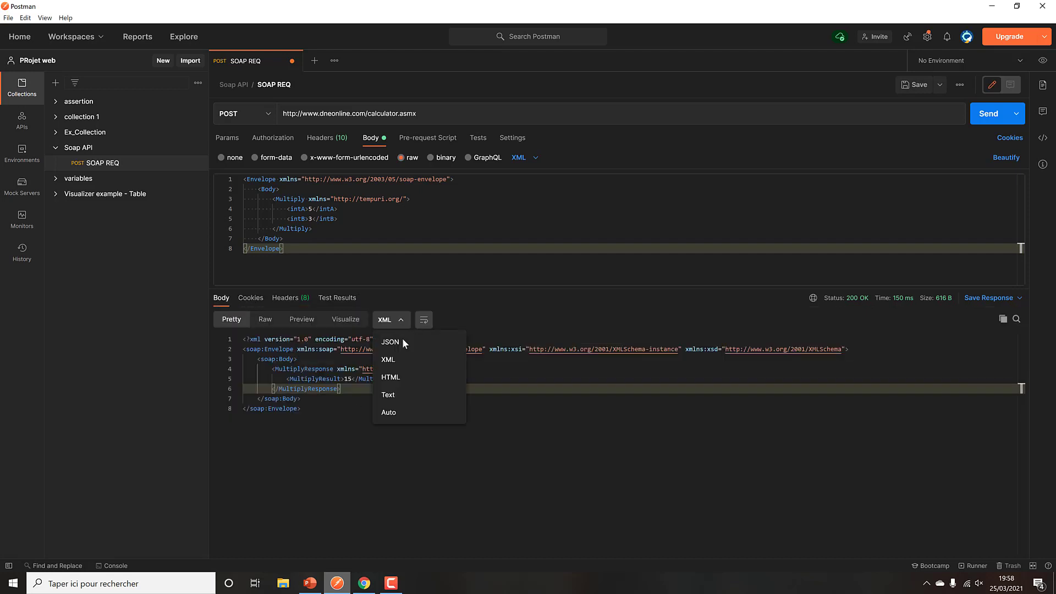
click(407, 415)
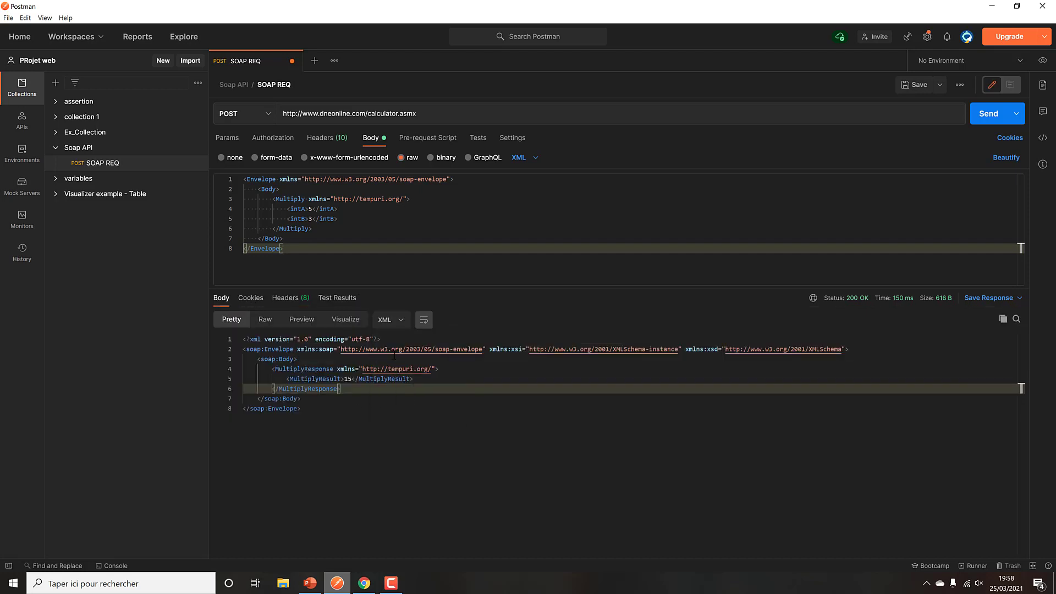
Review the whole XML response envelope and save the SOAP REQ request.
drag(341, 409, 243, 338)
click(383, 413)
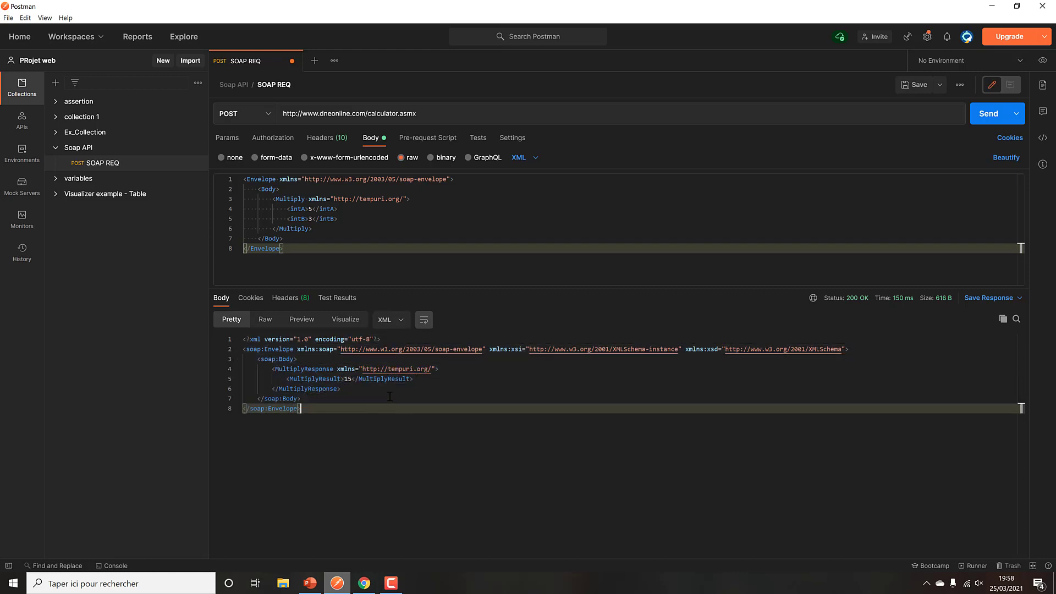
key(ctrl+s)
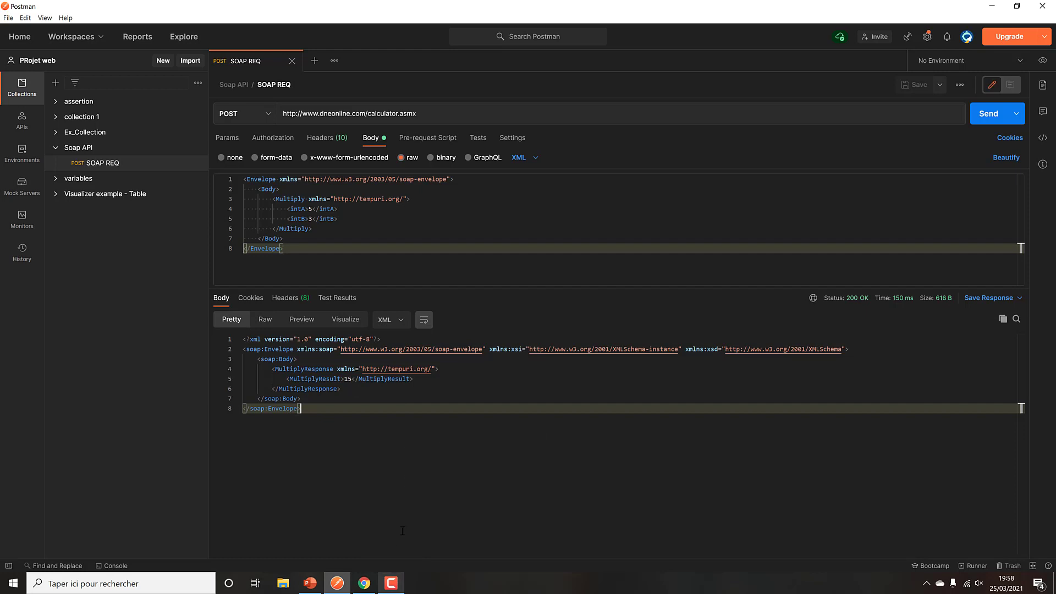
Switch to Chrome to look at Wizdler's generated Multiply envelope again and return to Postman.
click(364, 582)
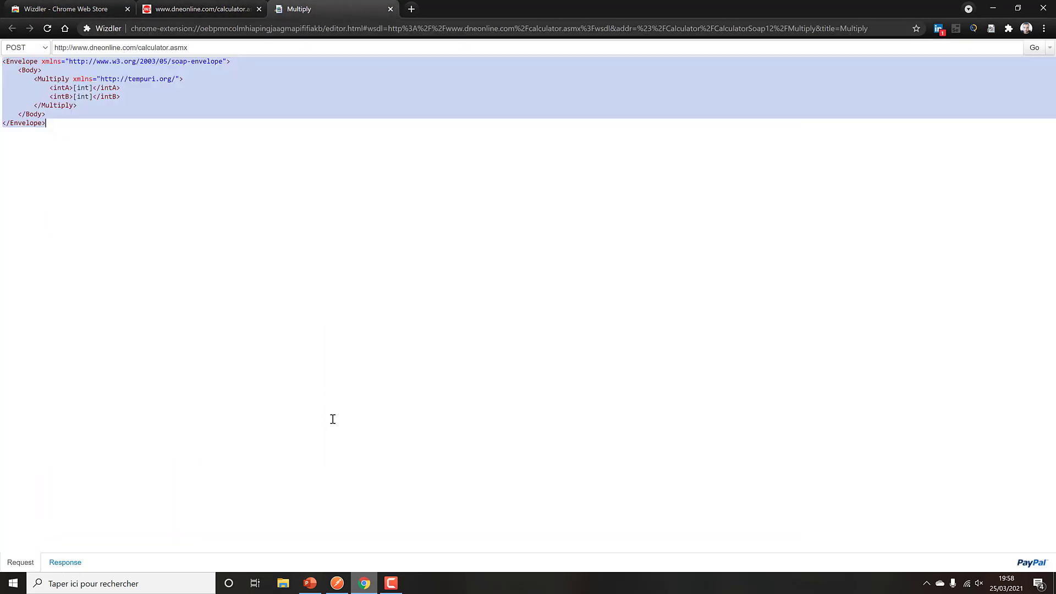
click(371, 585)
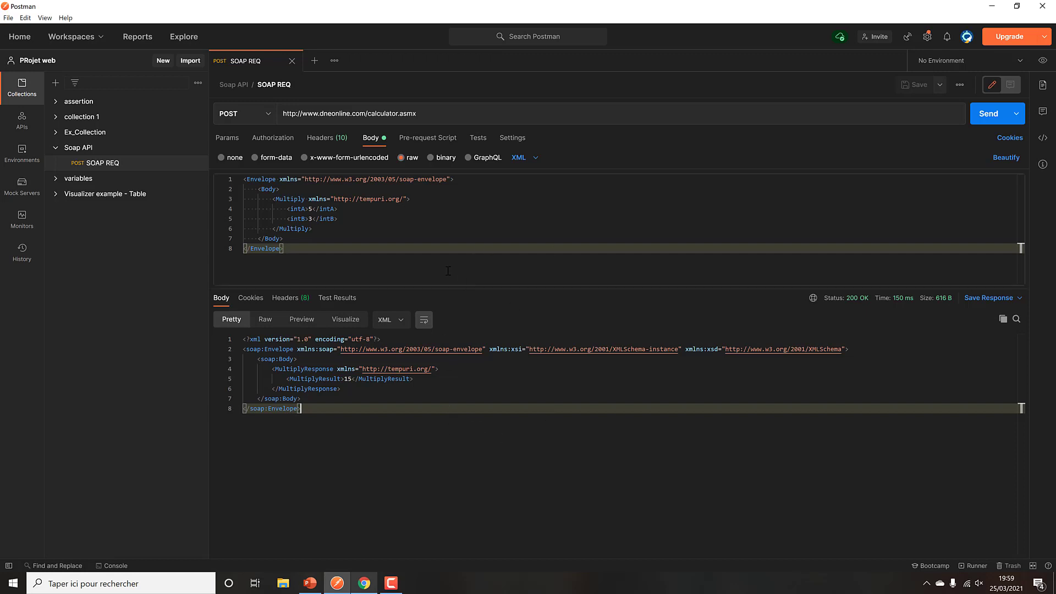
click(390, 584)
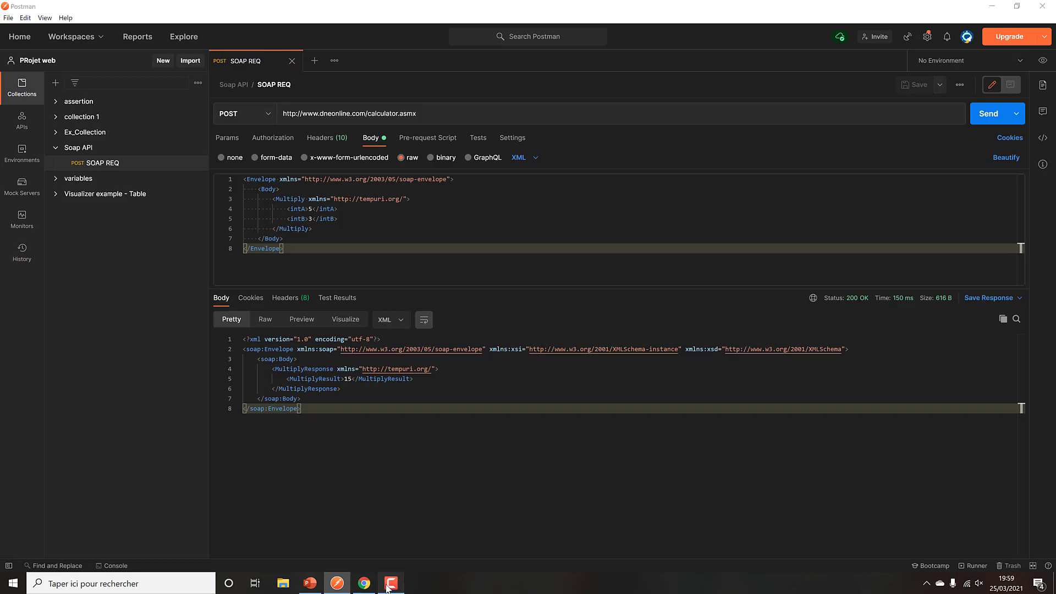